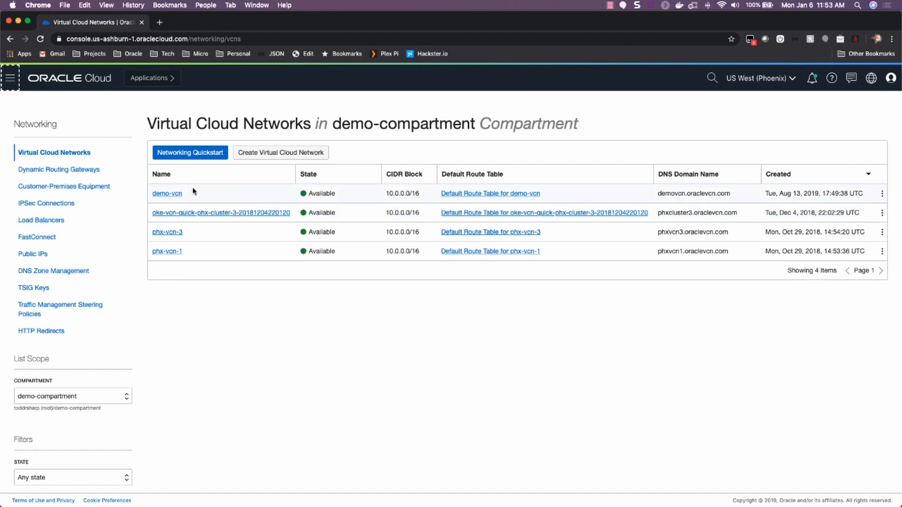
{"action": "left_click", "coordinate": [273, 154]}
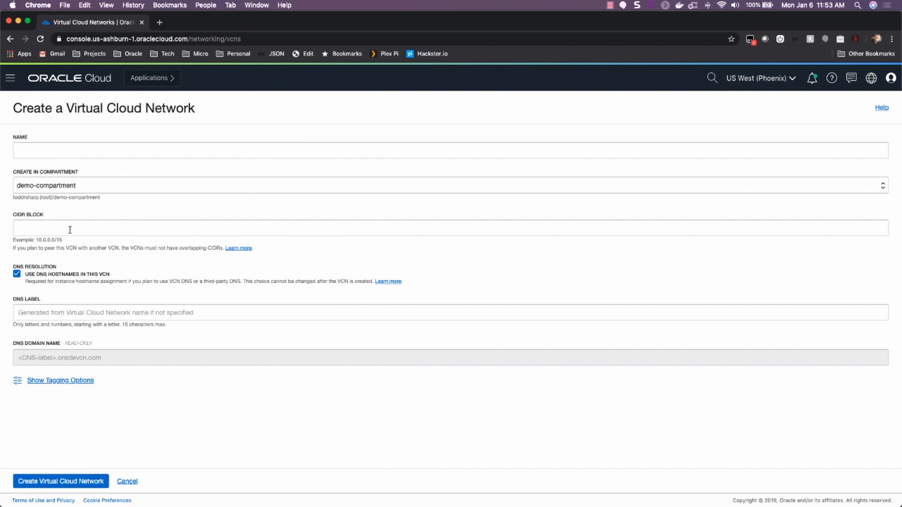
{"action": "left_click", "coordinate": [127, 480]}
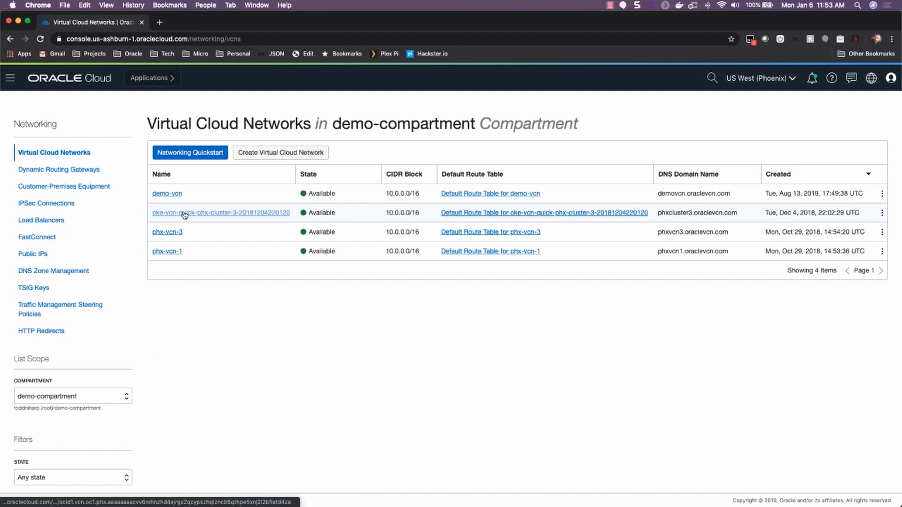
{"action": "left_click", "coordinate": [202, 157]}
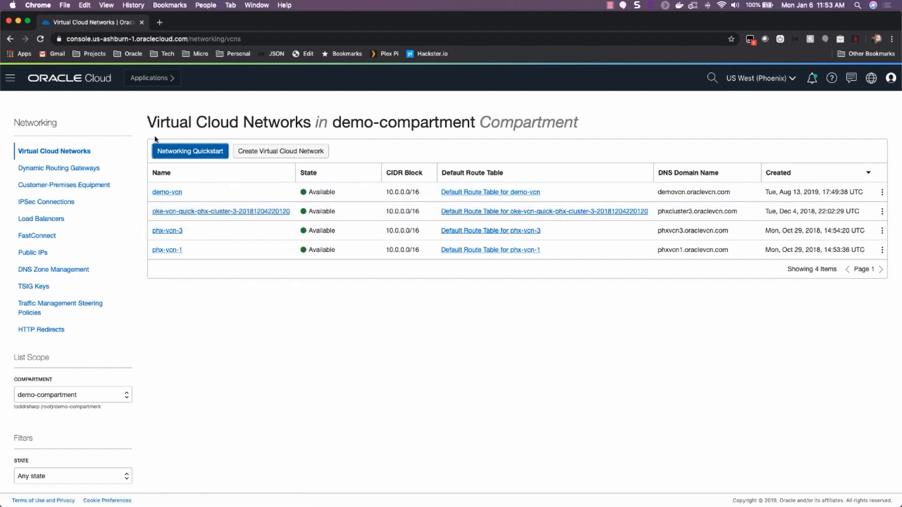
Step: Start the networking quickstart wizard for a VCN with Internet Connectivity from the home page
{"action": "left_click", "coordinate": [85, 81]}
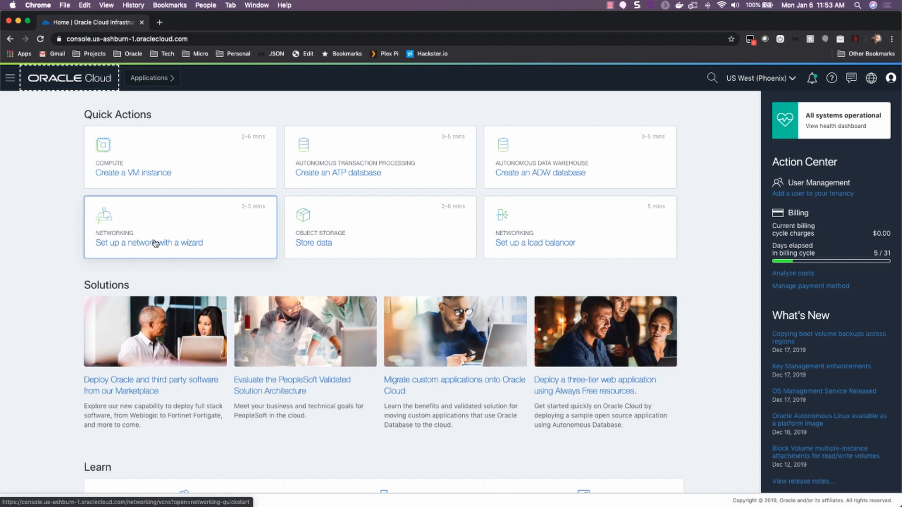
{"action": "left_click", "coordinate": [177, 248]}
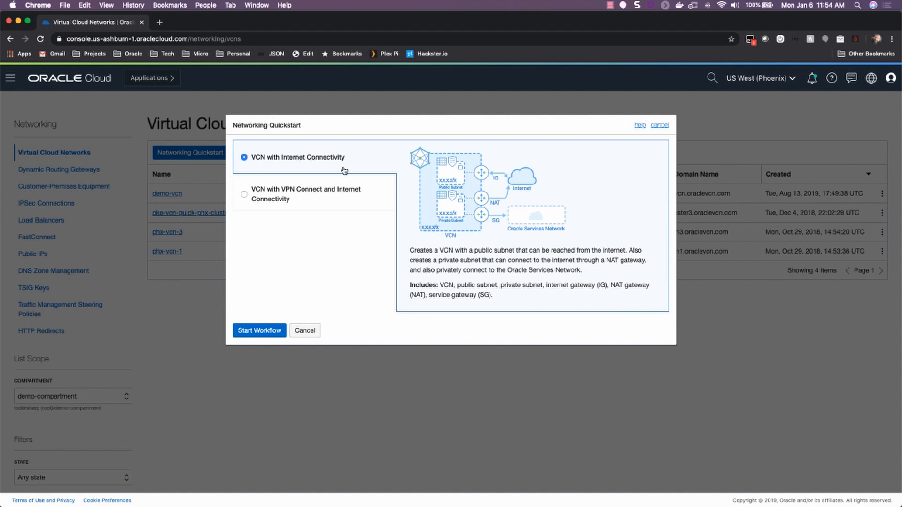
{"action": "left_click", "coordinate": [332, 194]}
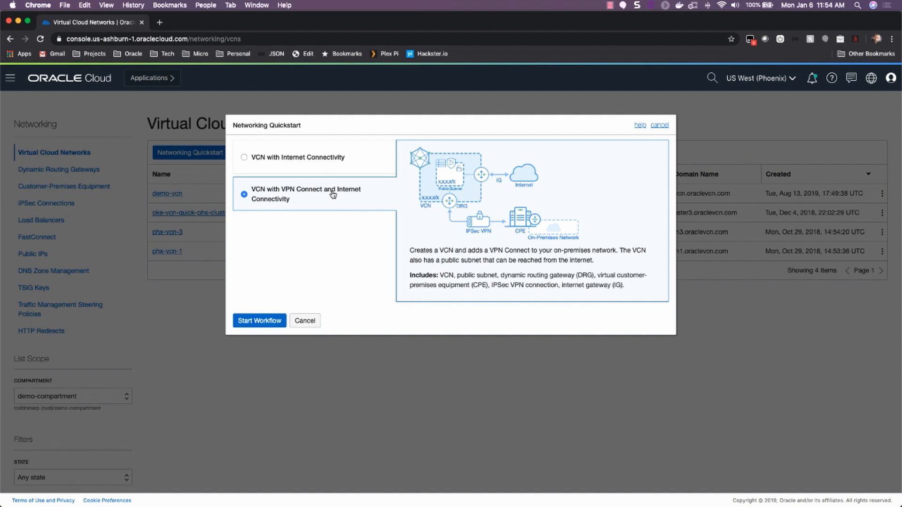
{"action": "left_click", "coordinate": [301, 159]}
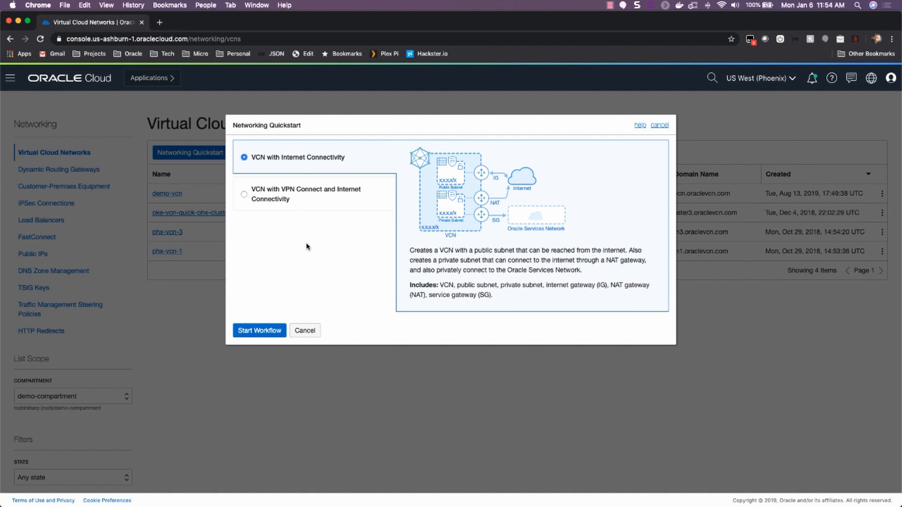
{"action": "left_click", "coordinate": [261, 332]}
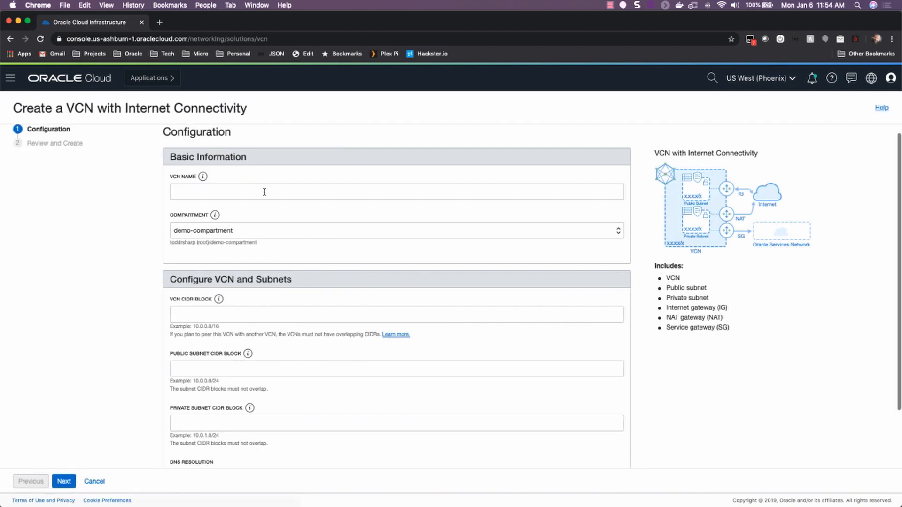
Step: Name the new VCN demo-network
{"action": "left_click", "coordinate": [246, 192]}
{"action": "type", "text": "demo-network"}
{"action": "left_click", "coordinate": [215, 212]}
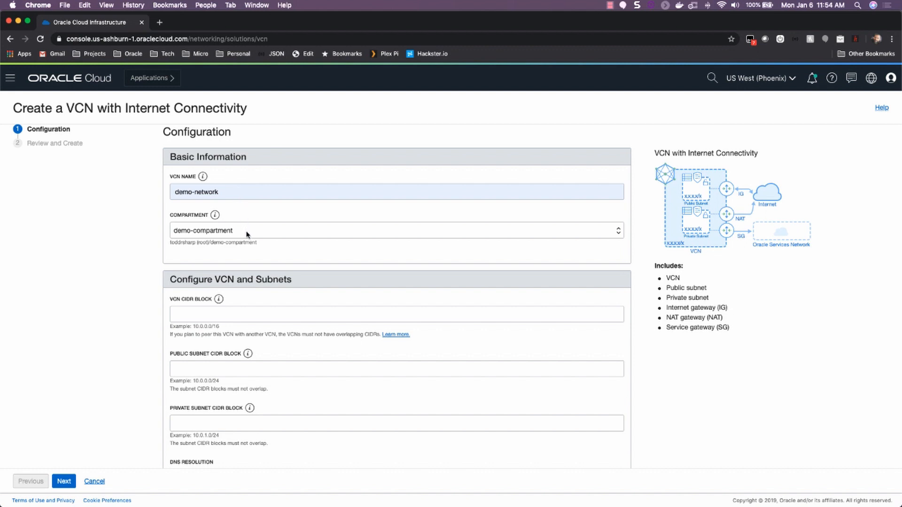
Step: Set the VCN CIDR block to 10.0.0.0/16, copying it from the example
{"action": "left_click_drag", "start_coordinate": [195, 326], "coordinate": [215, 326]}
{"action": "key", "text": "super+c"}
{"action": "left_click", "coordinate": [184, 315]}
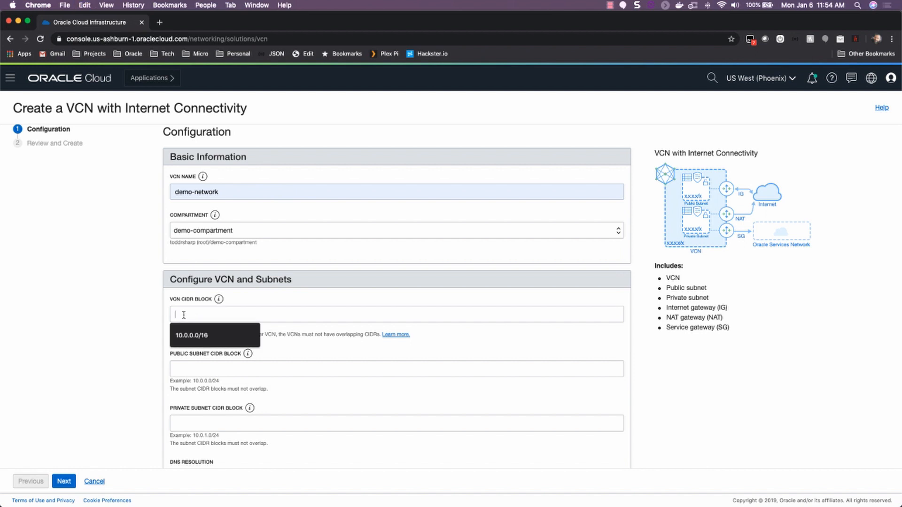
{"action": "key", "text": "super+v"}
Step: Set the public subnet CIDR block to 10.0.0.0/24
{"action": "scroll", "coordinate": [141, 277], "scroll_direction": "down", "scroll_amount": 2}
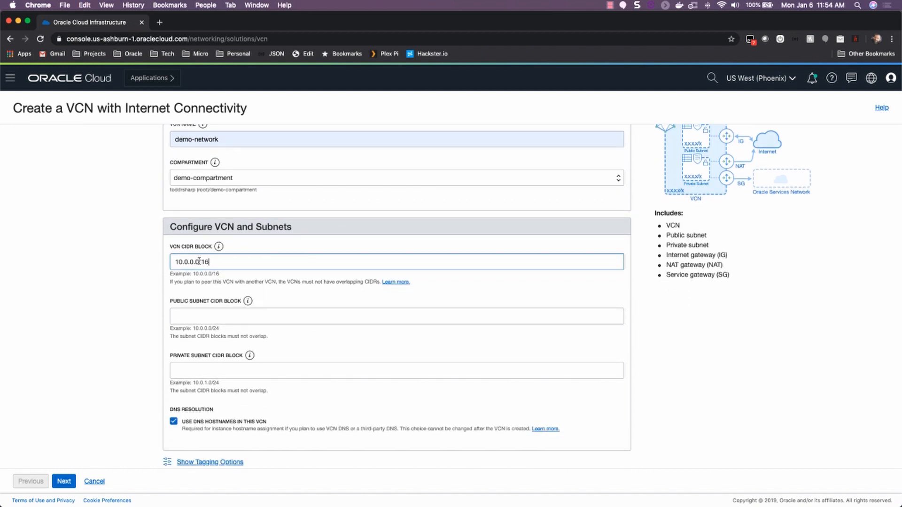
{"action": "mouse_move", "coordinate": [218, 248]}
{"action": "left_click_drag", "start_coordinate": [194, 328], "coordinate": [214, 329]}
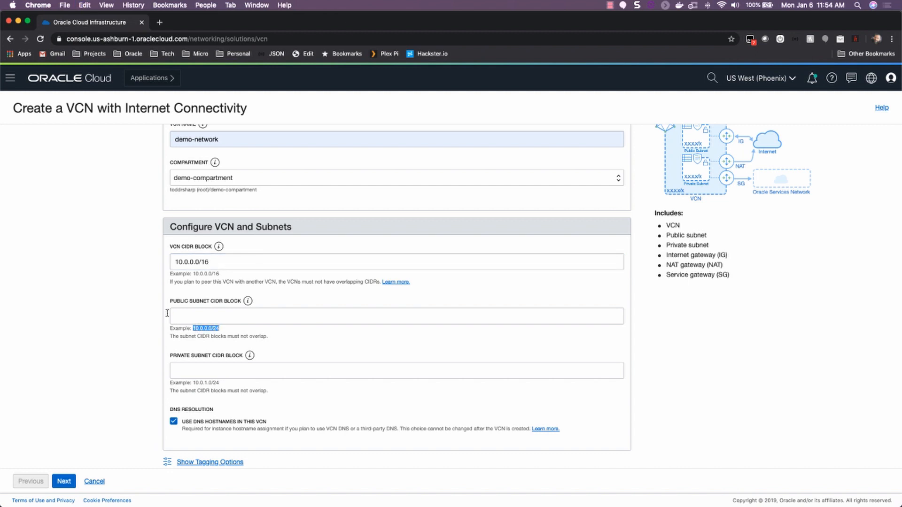
{"action": "left_click", "coordinate": [187, 314]}
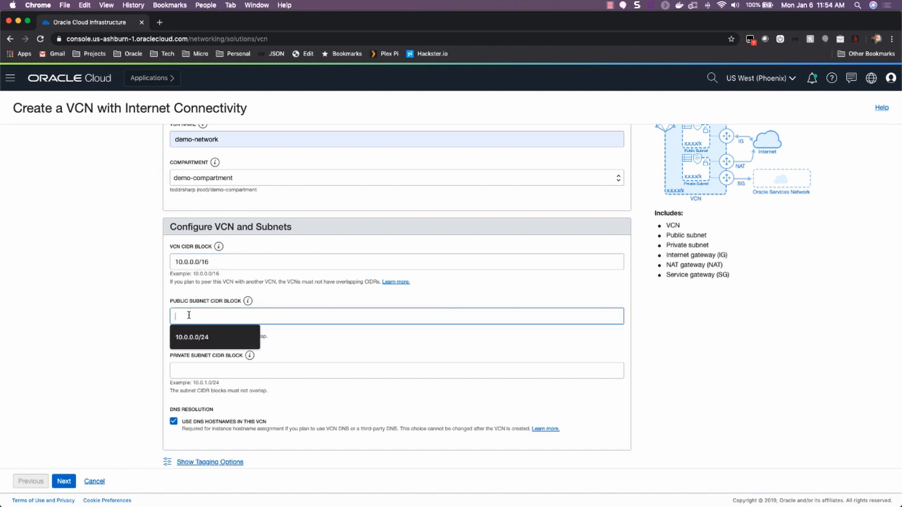
{"action": "type", "text": "10.0.0.0/16"}
{"action": "left_click_drag", "start_coordinate": [193, 329], "coordinate": [143, 318]}
{"action": "key", "text": "super+v"}
Step: Set the private subnet CIDR block to 10.0.1.0/24 and continue to the review page
{"action": "left_click_drag", "start_coordinate": [196, 383], "coordinate": [218, 383]}
{"action": "left_click", "coordinate": [199, 373]}
{"action": "key", "text": "super+v"}
{"action": "scroll", "coordinate": [145, 348], "scroll_direction": "down", "scroll_amount": 1}
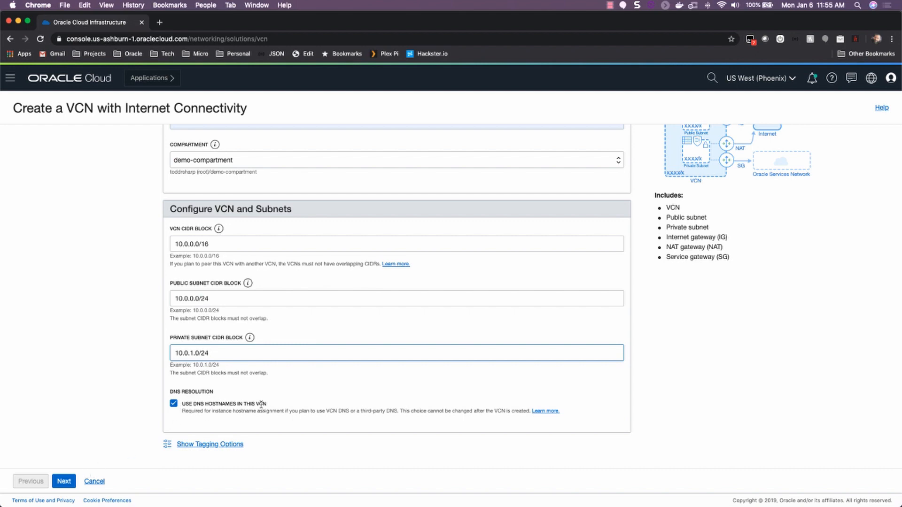
{"action": "left_click", "coordinate": [65, 482]}
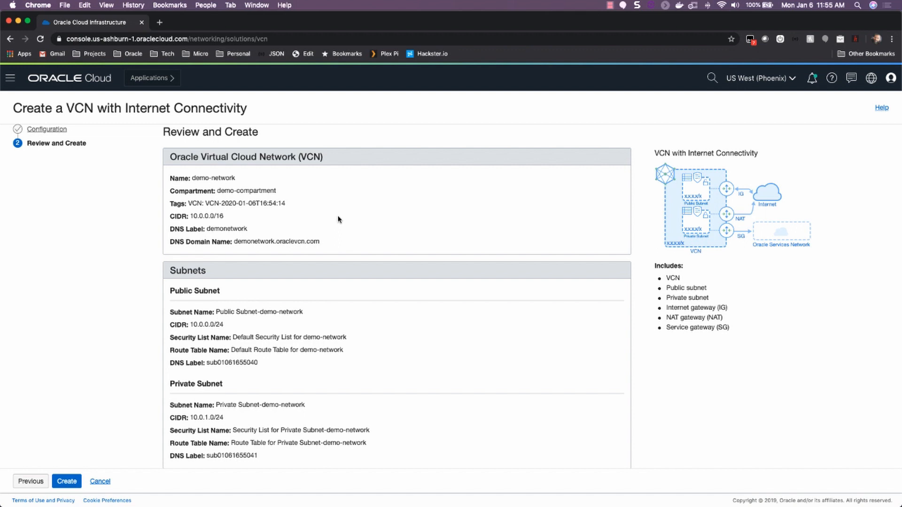
Step: Review the VCN, subnet, gateway, security list and route table settings, then create the VCN
{"action": "left_click_drag", "start_coordinate": [193, 177], "coordinate": [235, 177]}
{"action": "scroll", "coordinate": [222, 217], "scroll_direction": "up", "scroll_amount": 1}
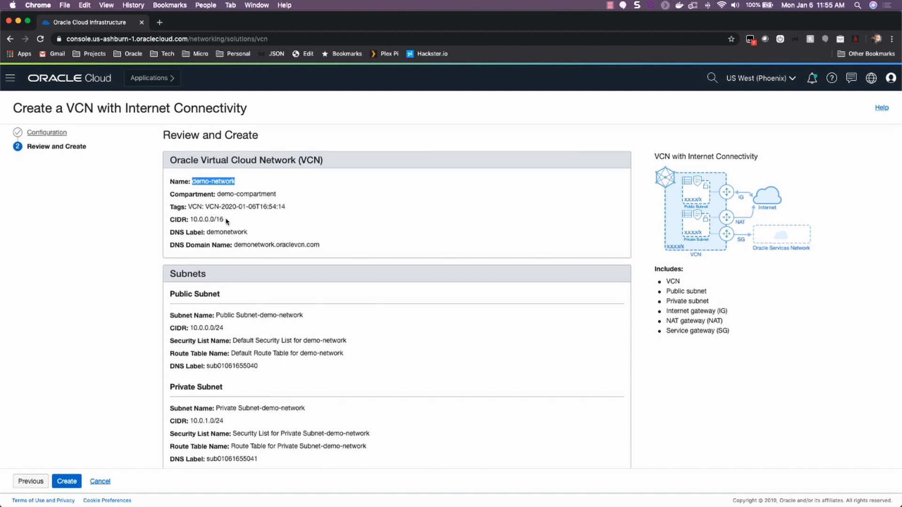
{"action": "scroll", "coordinate": [228, 282], "scroll_direction": "down", "scroll_amount": 3}
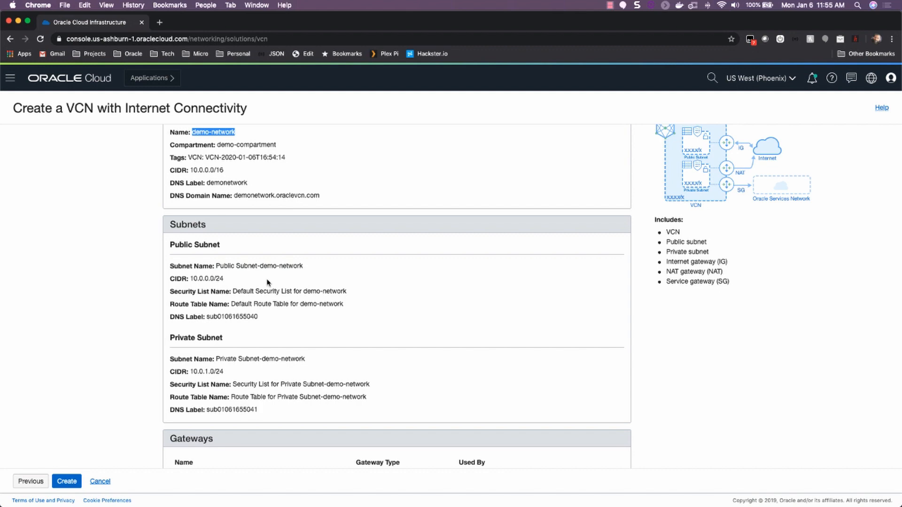
{"action": "scroll", "coordinate": [266, 282], "scroll_direction": "down", "scroll_amount": 2}
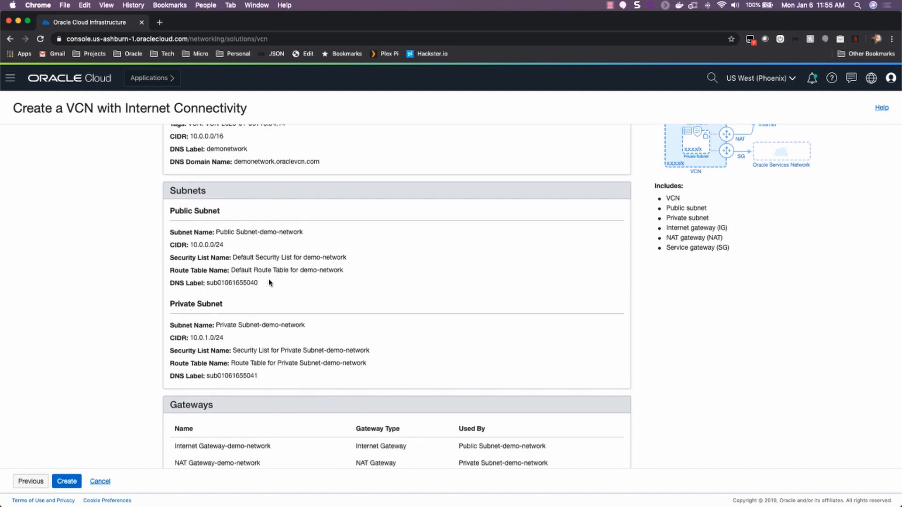
{"action": "scroll", "coordinate": [269, 283], "scroll_direction": "down", "scroll_amount": 7}
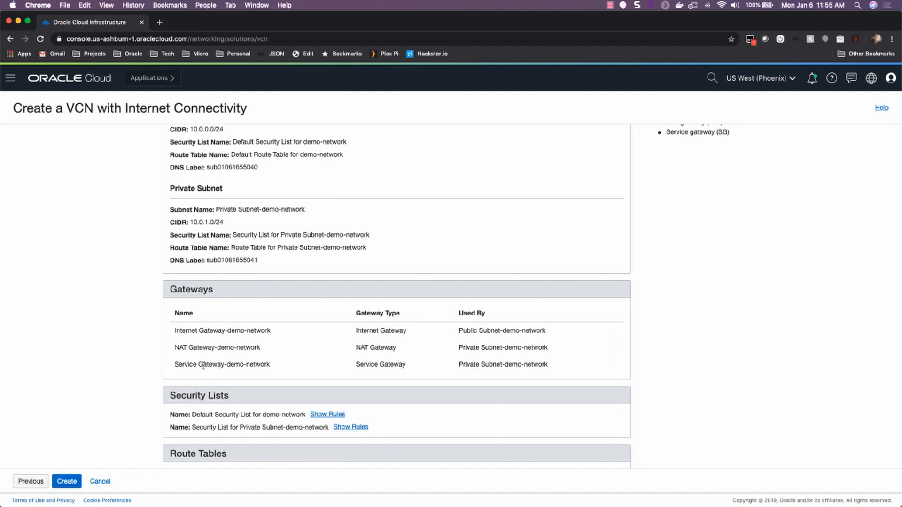
{"action": "scroll", "coordinate": [205, 364], "scroll_direction": "down", "scroll_amount": 3}
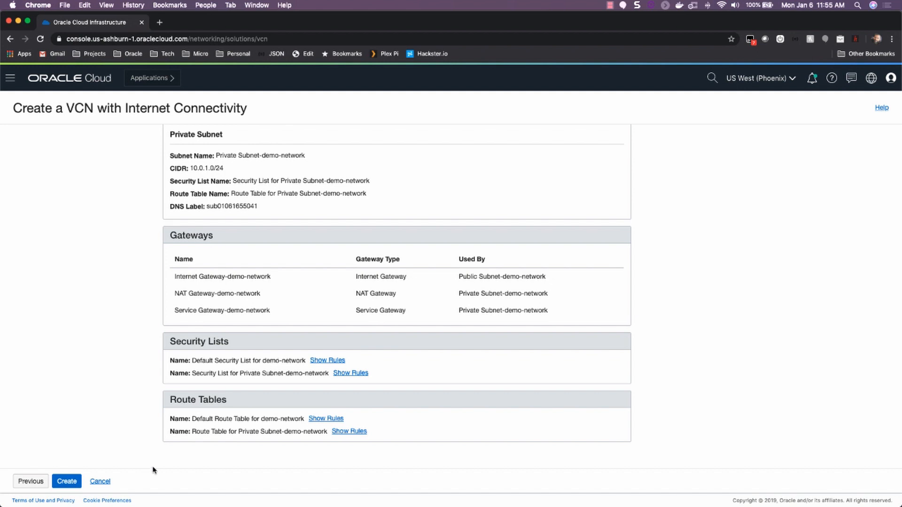
{"action": "left_click", "coordinate": [67, 481]}
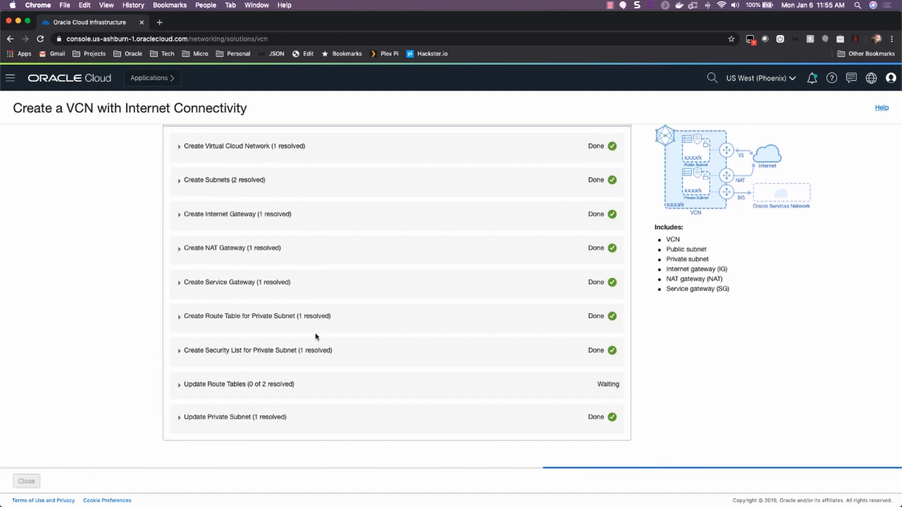
Step: Open the details page of the newly created demo-network VCN
{"action": "scroll", "coordinate": [385, 263], "scroll_direction": "up", "scroll_amount": 3}
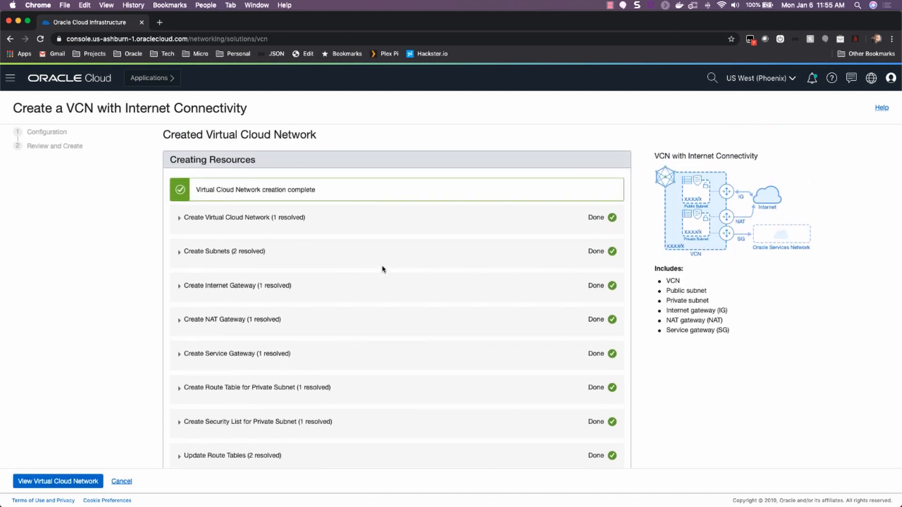
{"action": "scroll", "coordinate": [382, 269], "scroll_direction": "down", "scroll_amount": 3}
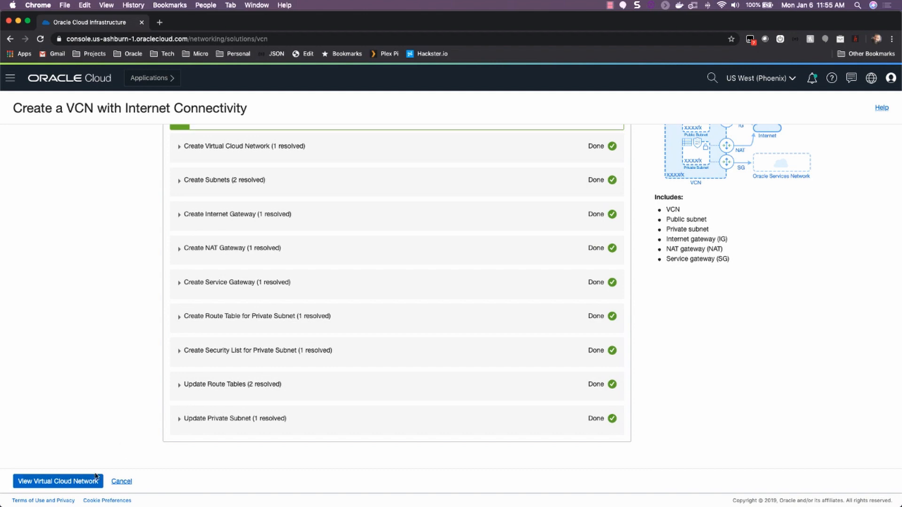
{"action": "left_click", "coordinate": [78, 483]}
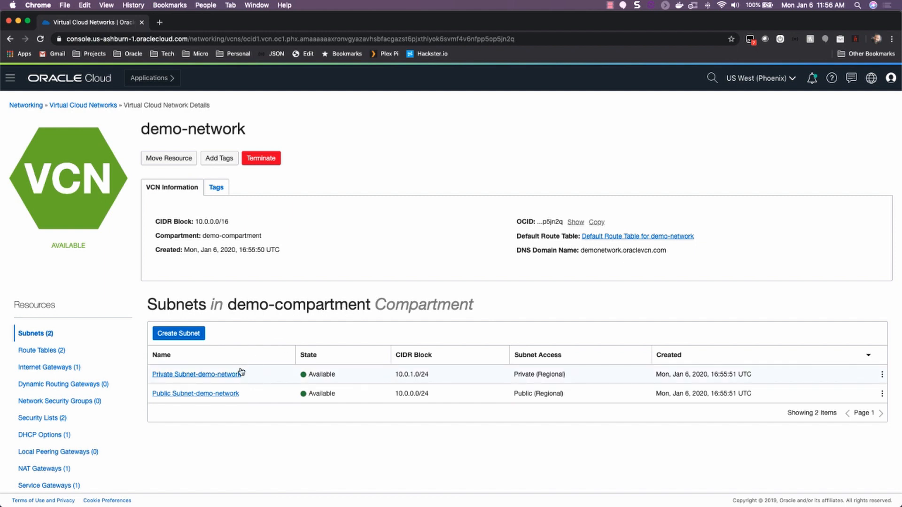
Step: Open the Default Security List for demo-network from the VCN's security lists
{"action": "scroll", "coordinate": [288, 278], "scroll_direction": "down", "scroll_amount": 2}
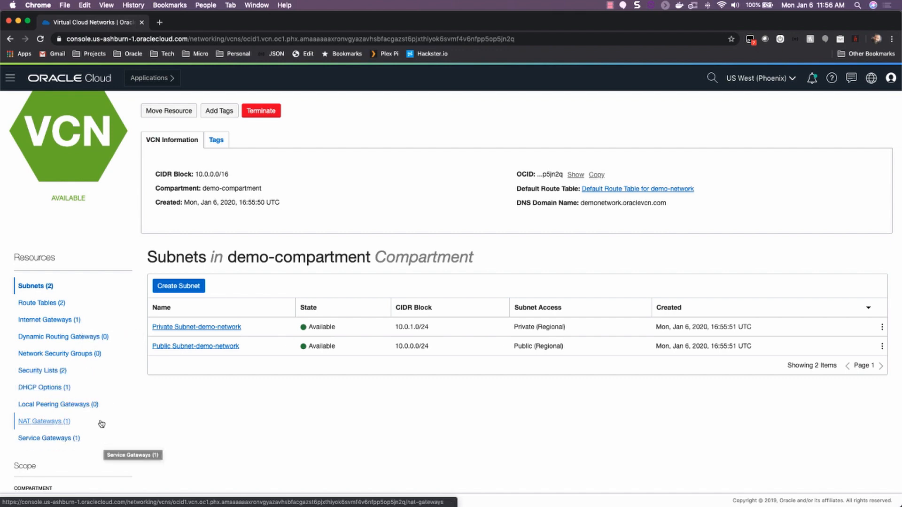
{"action": "left_click", "coordinate": [47, 372]}
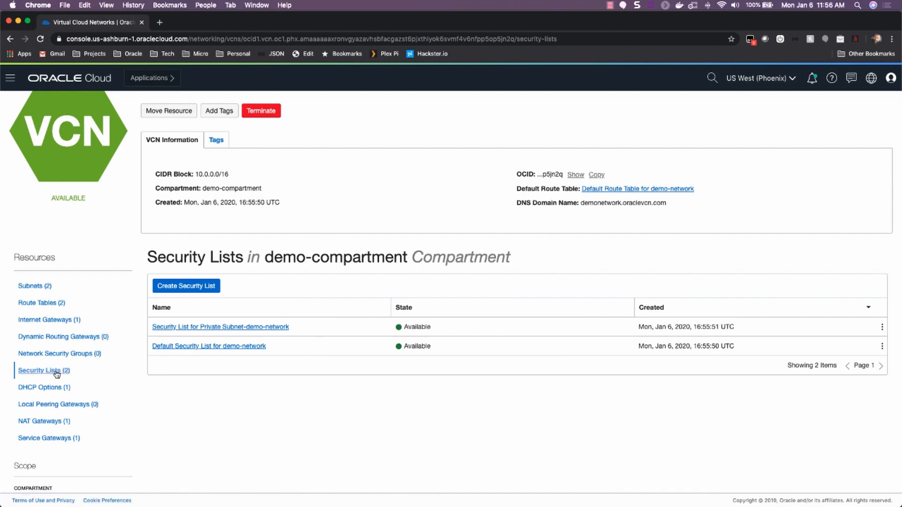
{"action": "left_click", "coordinate": [247, 352]}
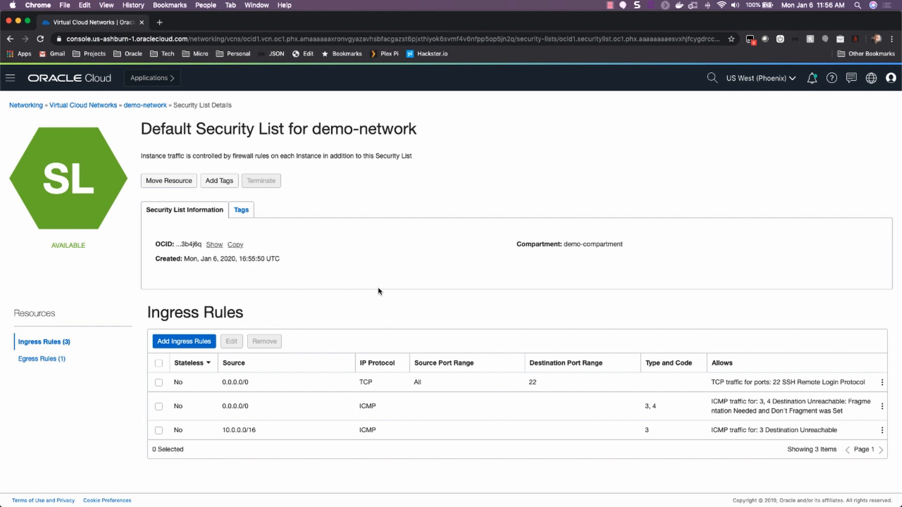
Step: Add an ingress rule allowing TCP traffic from source CIDR 0.0.0.0/0 to destination ports 80,443
{"action": "left_click", "coordinate": [193, 341]}
{"action": "left_click", "coordinate": [411, 211]}
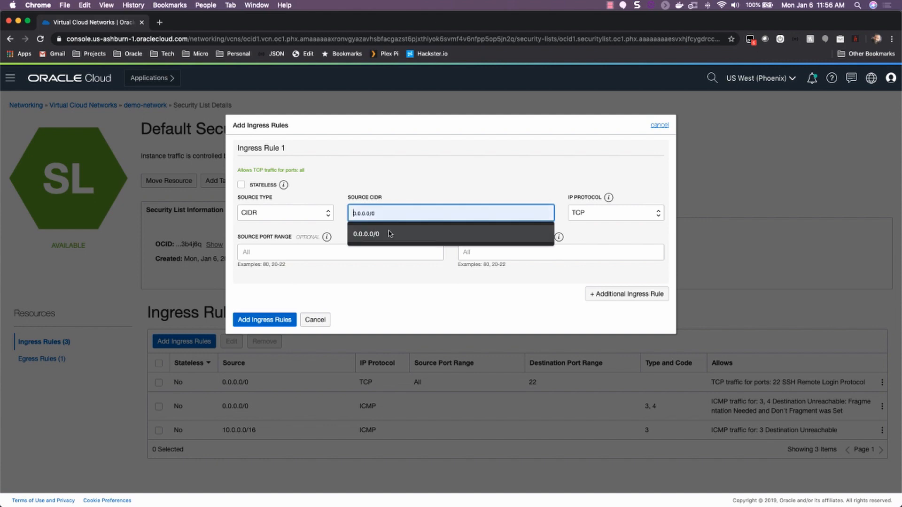
{"action": "left_click", "coordinate": [390, 231]}
{"action": "left_click", "coordinate": [503, 259]}
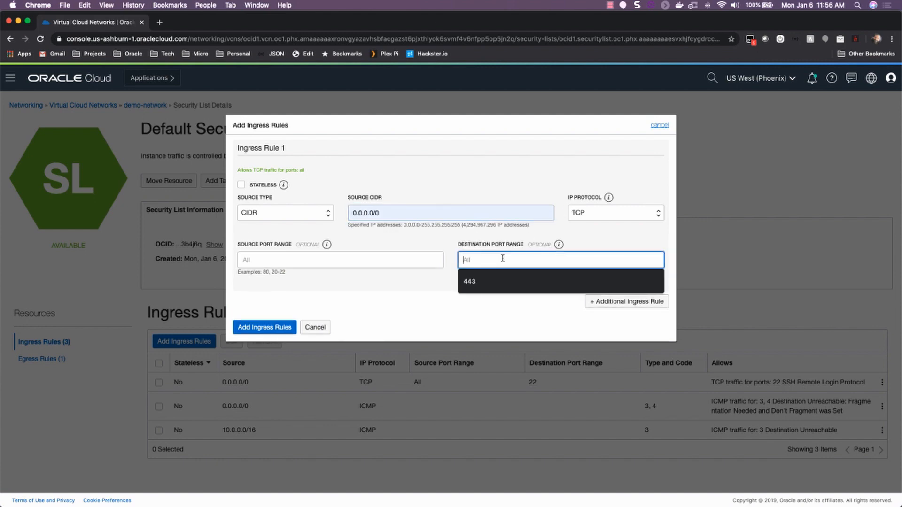
{"action": "type", "text": "80,443"}
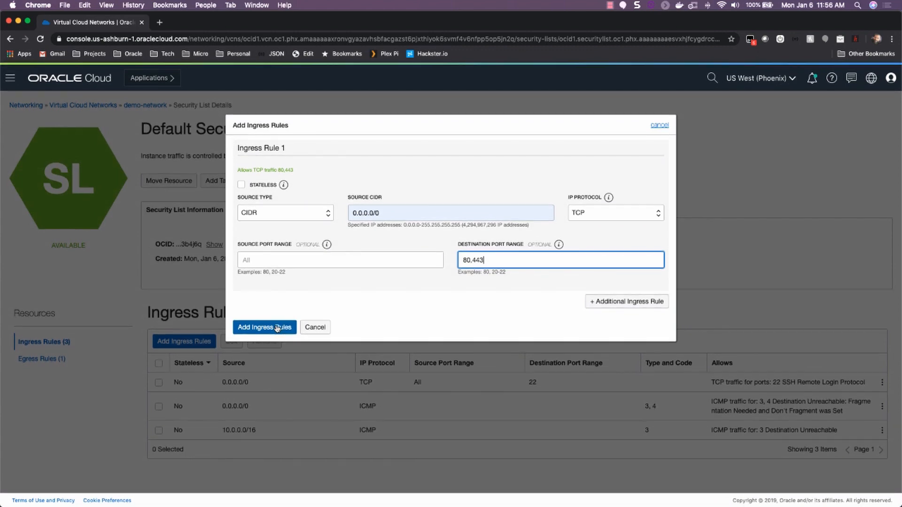
{"action": "left_click", "coordinate": [277, 327]}
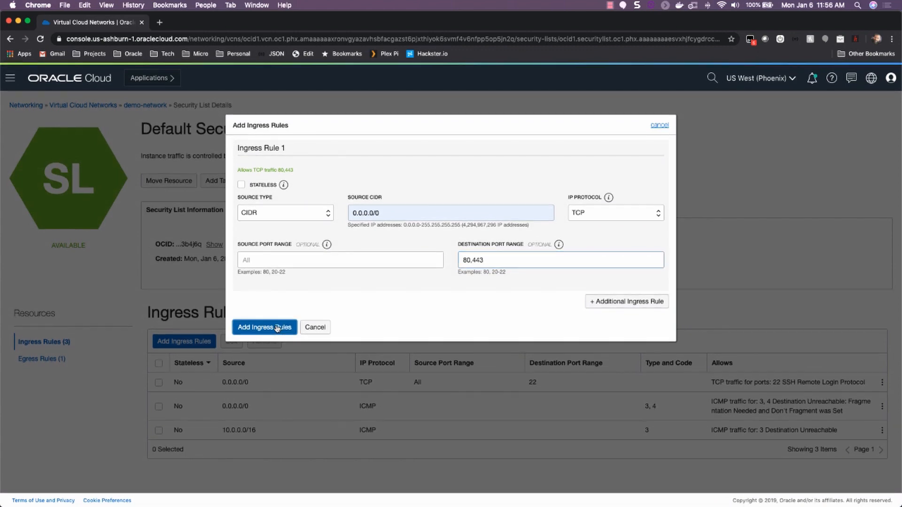
{"action": "scroll", "coordinate": [332, 311], "scroll_direction": "down", "scroll_amount": 1}
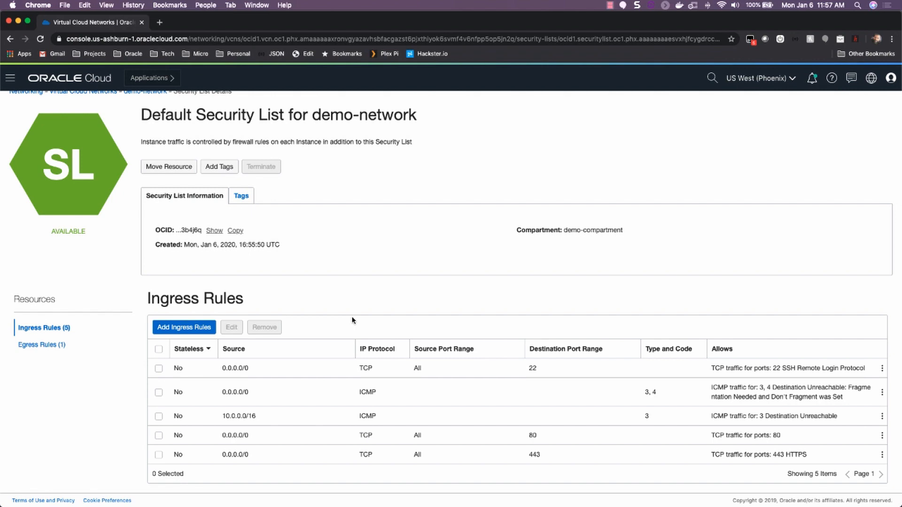
{"action": "scroll", "coordinate": [282, 276], "scroll_direction": "up", "scroll_amount": 1}
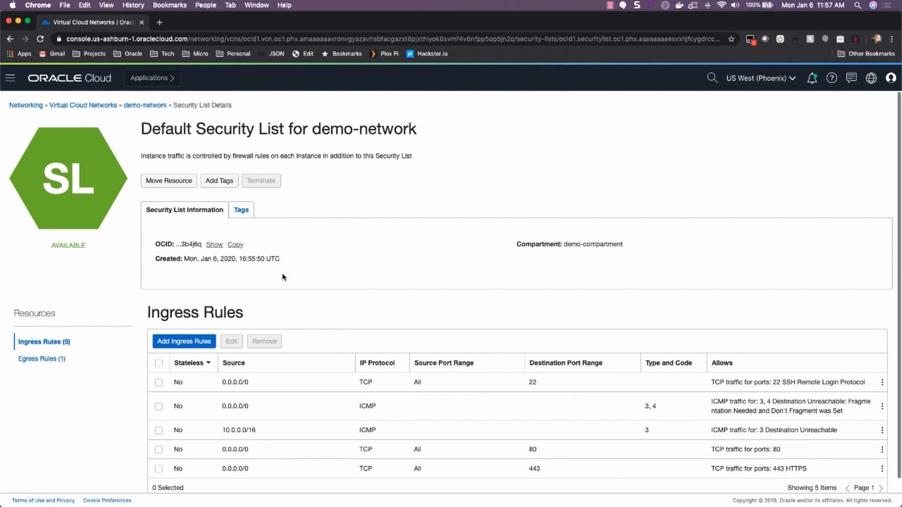